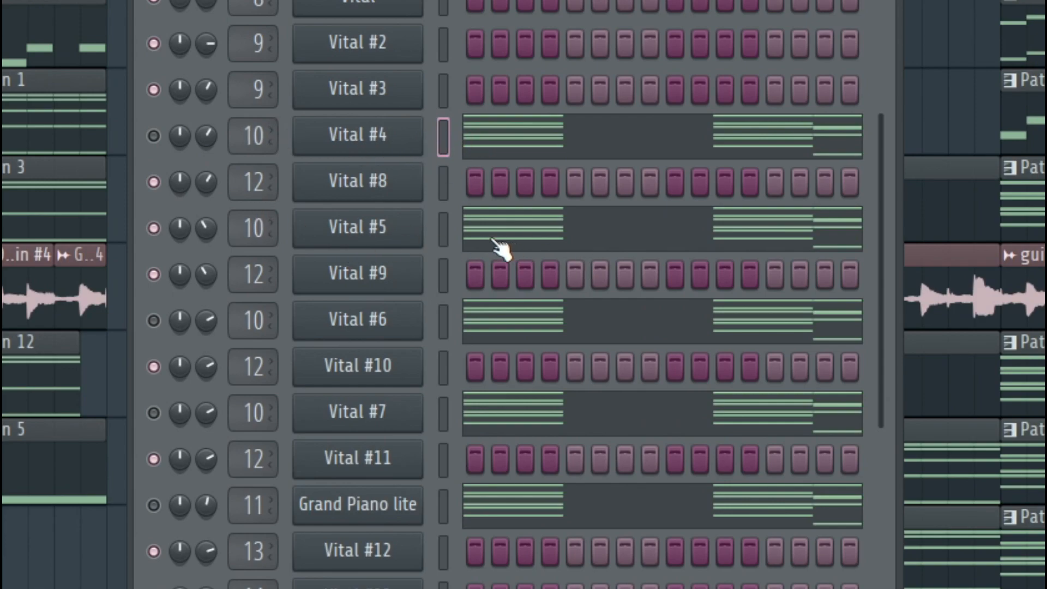
# Step: Switch the Vital #6 channel on and inspect the Kickstart effect on mixer insert 10
pyautogui.click(153, 320)
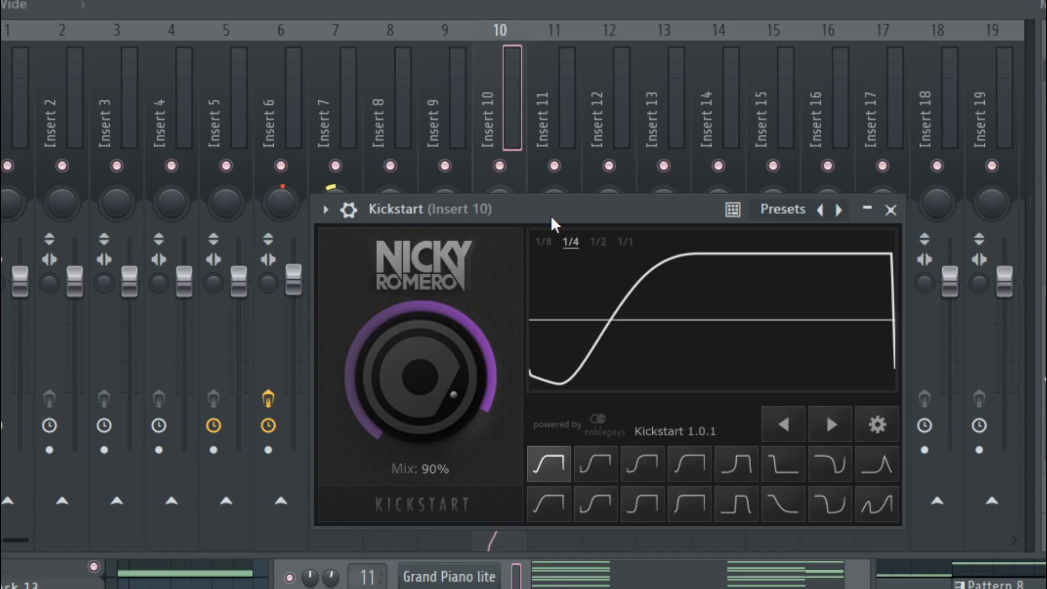
pyautogui.moveTo(551, 215); pyautogui.dragTo(565, 150)
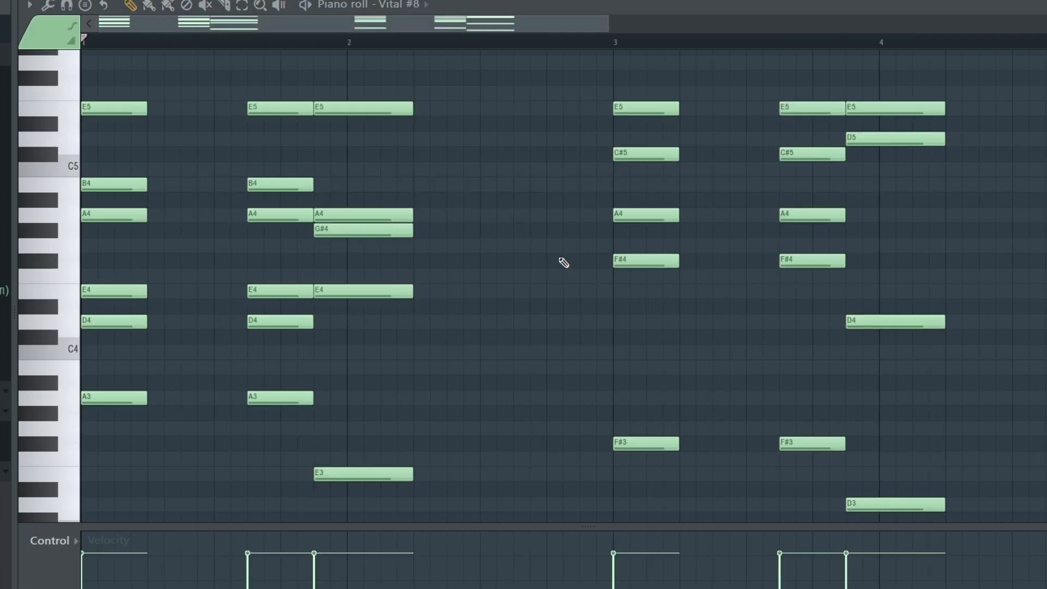
# Step: Examine the Vital #8 chord notes and the effect chain on mixer insert 12, including Effector
pyautogui.scroll(-3, 397, 227)
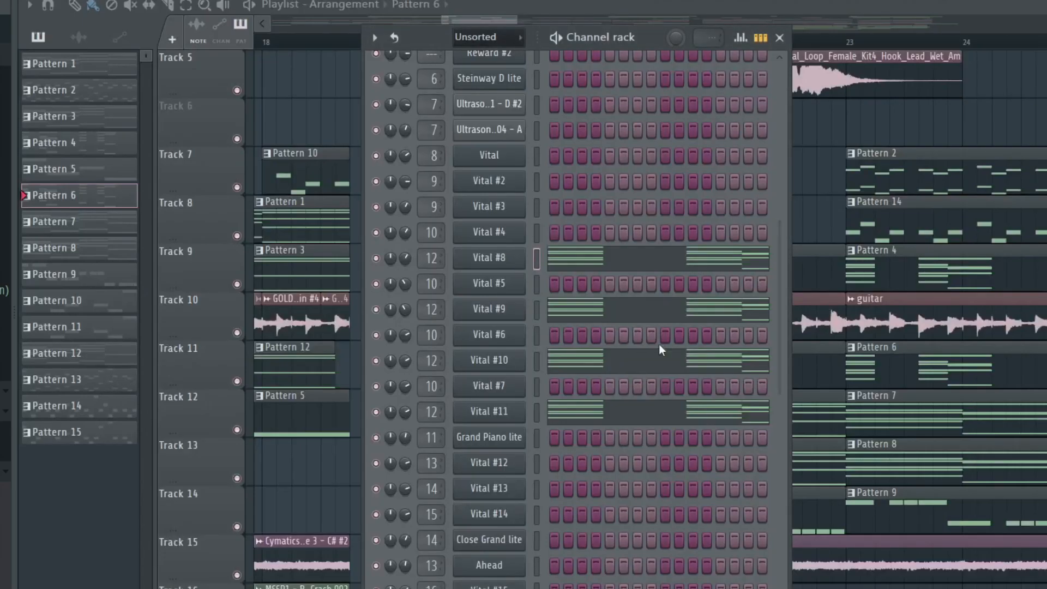
pyautogui.click(434, 409)
pyautogui.click(971, 81)
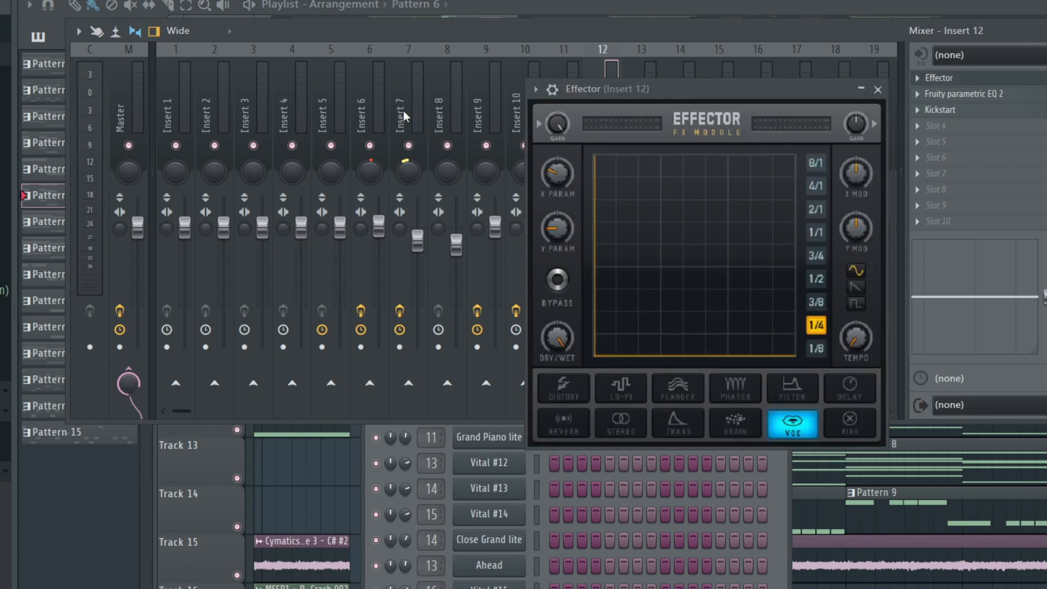
pyautogui.moveTo(602, 98); pyautogui.dragTo(506, 50)
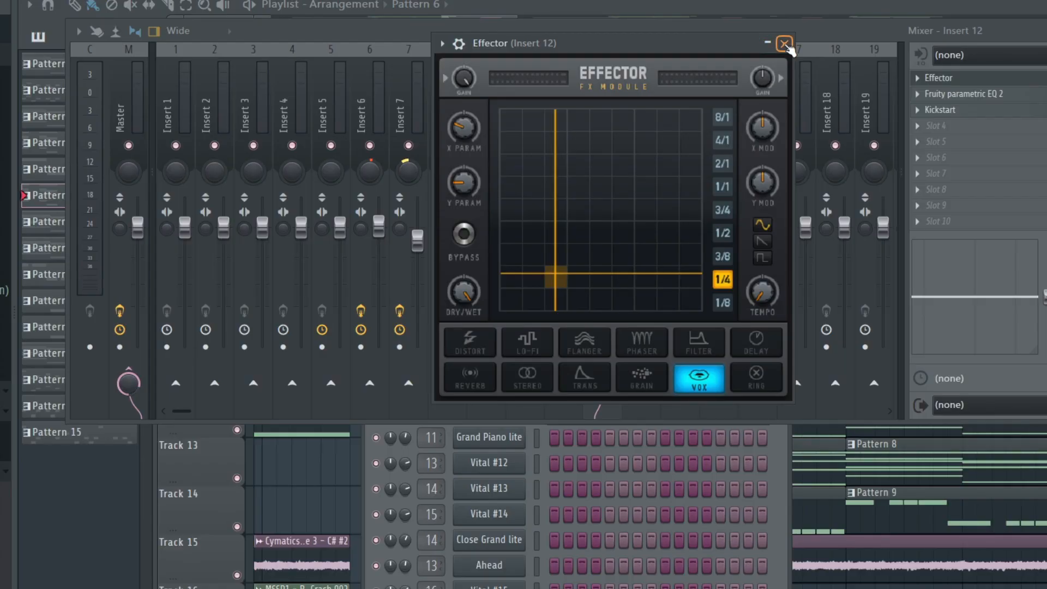
pyautogui.click(785, 40)
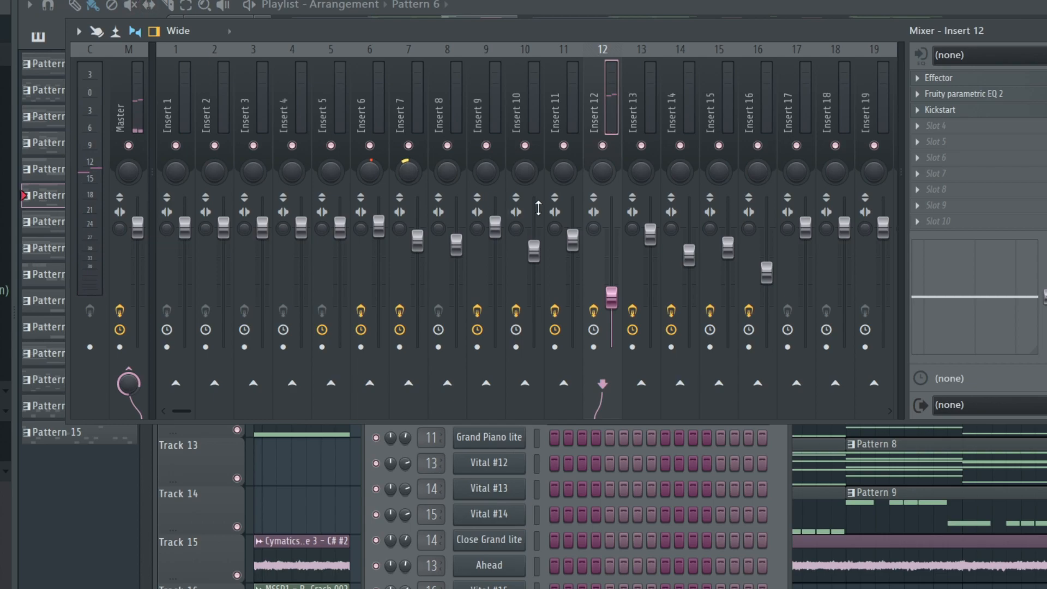
pyautogui.moveTo(587, 28); pyautogui.dragTo(472, 453)
pyautogui.moveTo(545, 462); pyautogui.dragTo(601, 100)
pyautogui.click(886, 136)
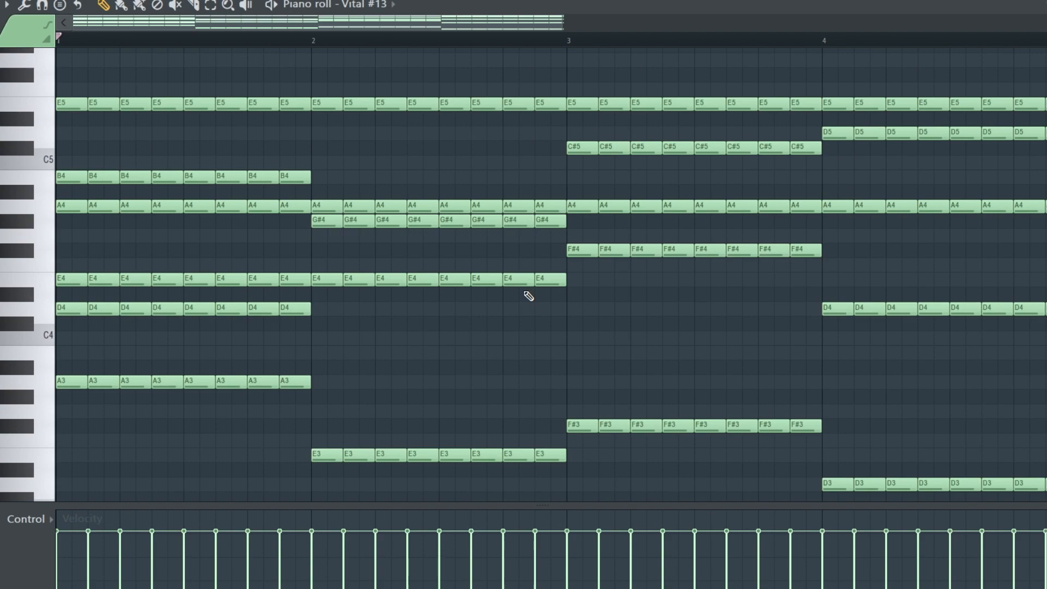
# Step: Listen to the Vital #13 chords and inspect Fruity parametric EQ 2 on mixer inserts 14 and 15
pyautogui.press('space')
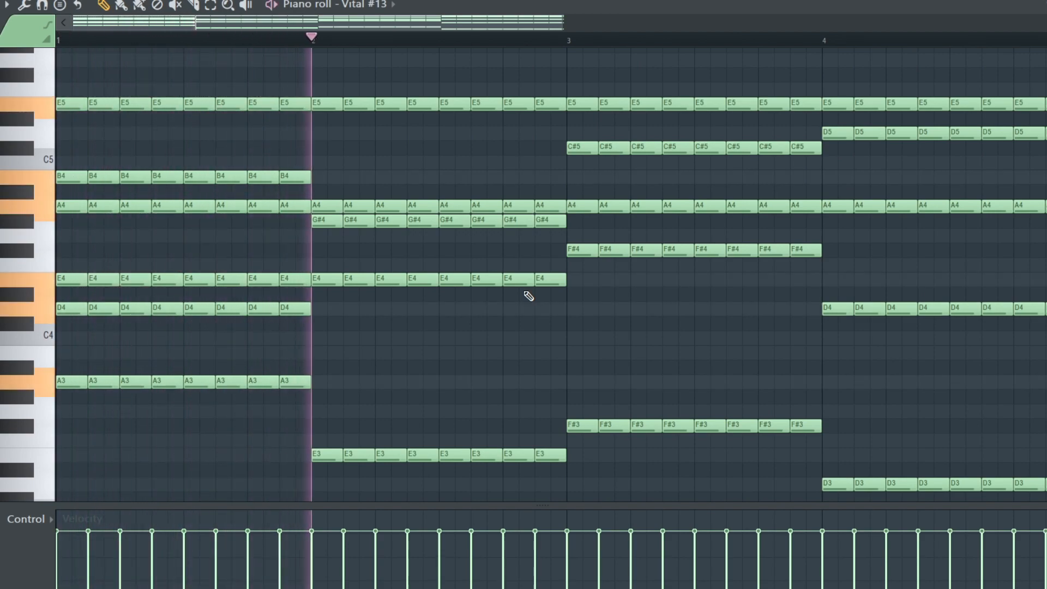
pyautogui.press('space')
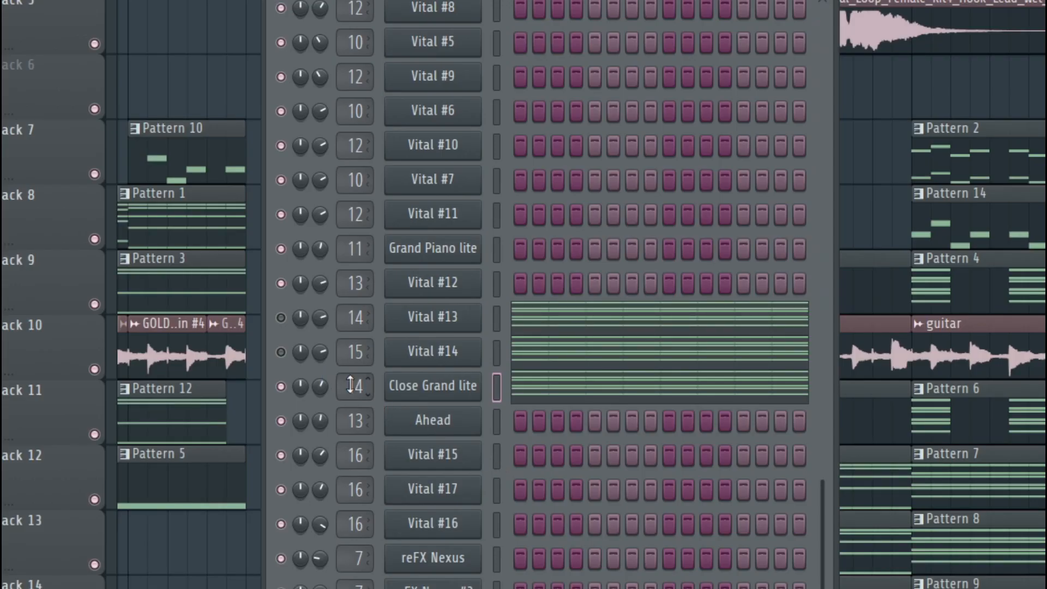
pyautogui.doubleClick(351, 385)
pyautogui.click(995, 106)
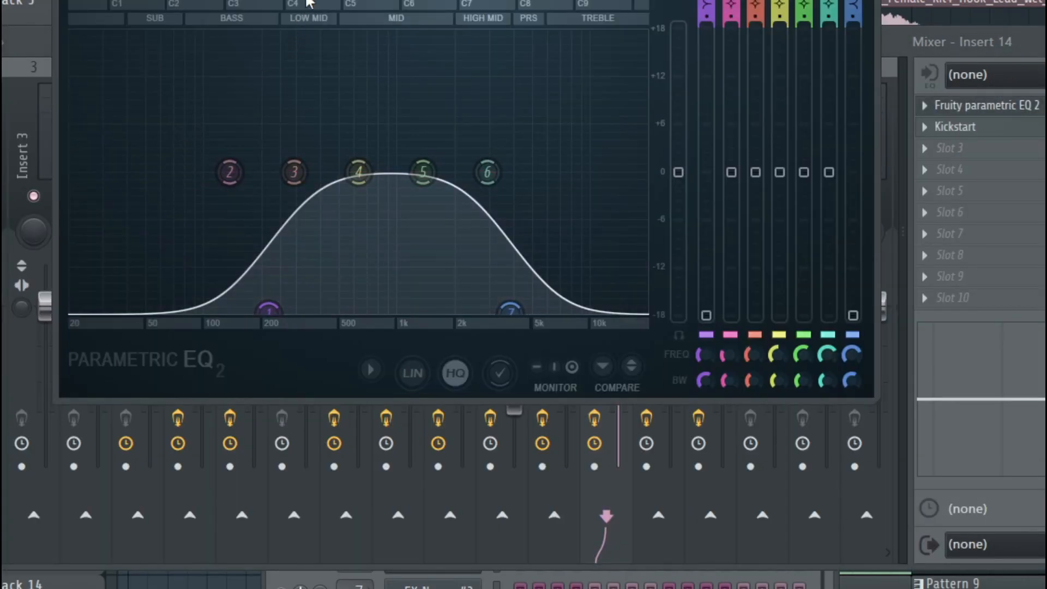
pyautogui.moveTo(304, 0); pyautogui.dragTo(446, 58)
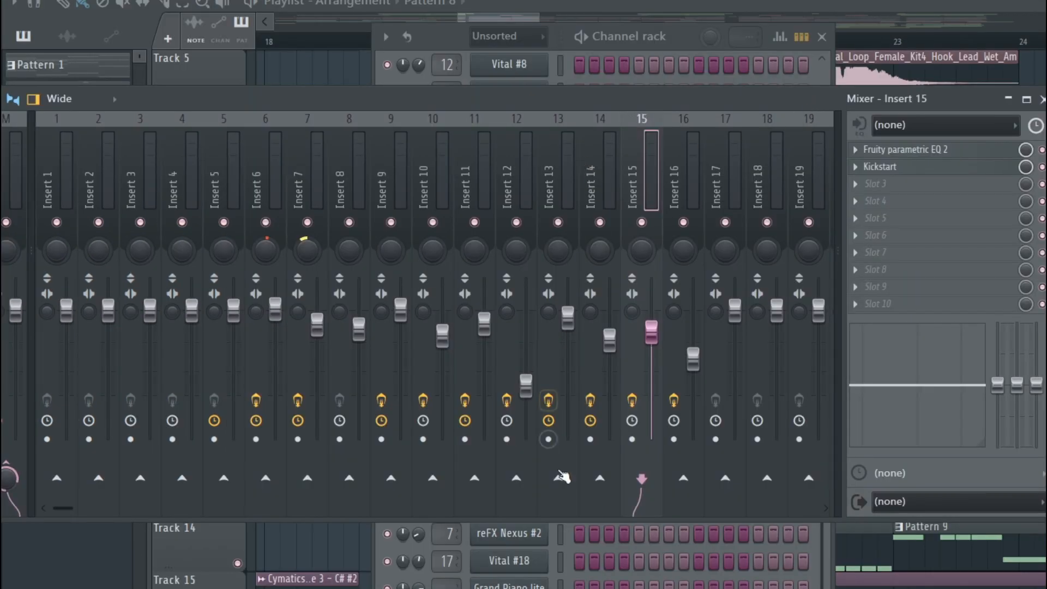
pyautogui.click(903, 156)
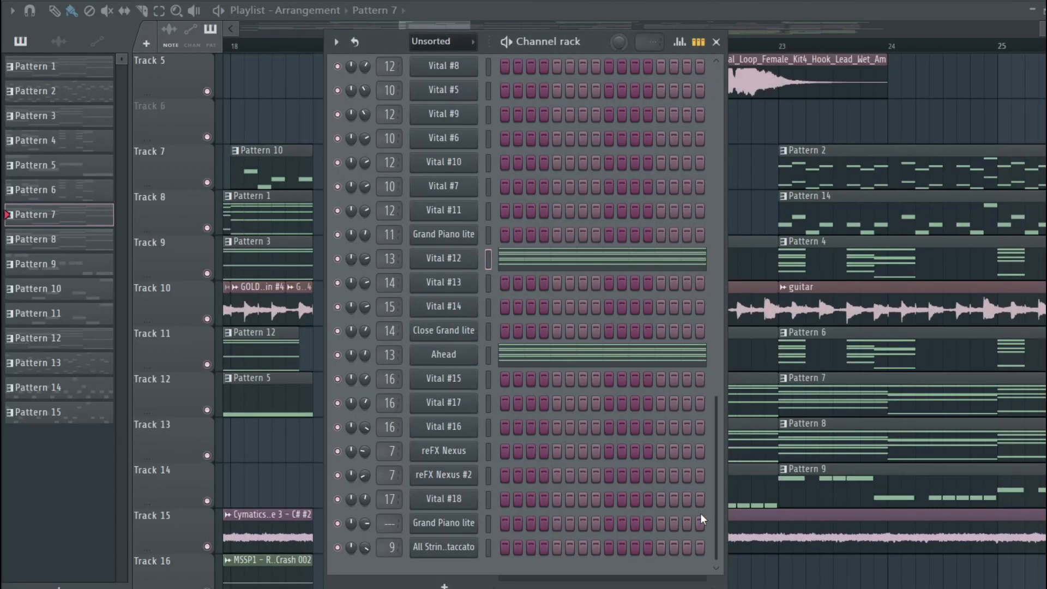
# Step: Open the Vital #12 notes in Pattern 7 and listen to them, plus the Vital #15 bass notes
pyautogui.click(573, 269)
pyautogui.press('space')
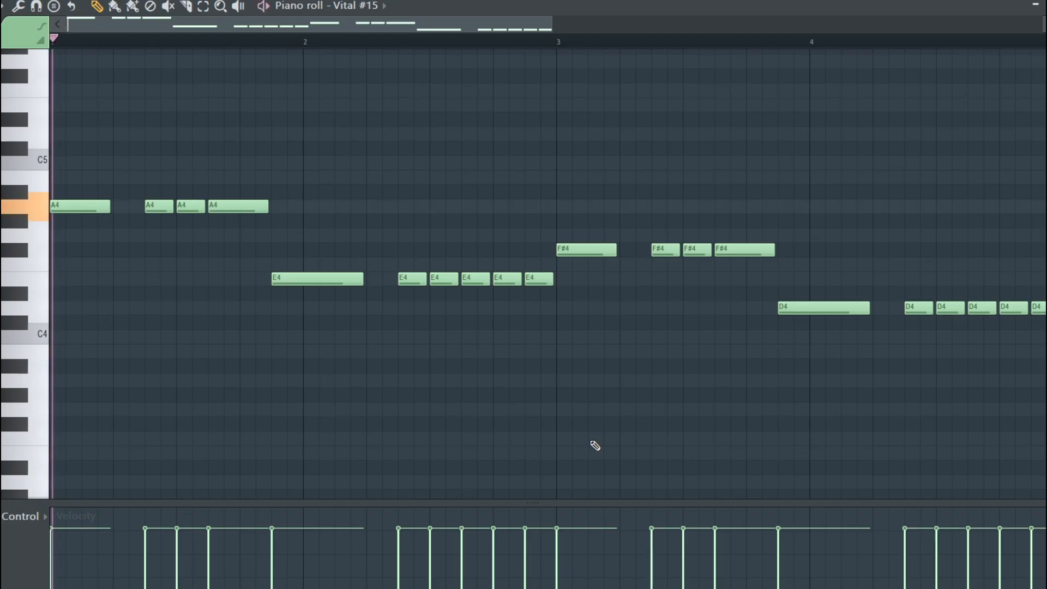
pyautogui.press('space')
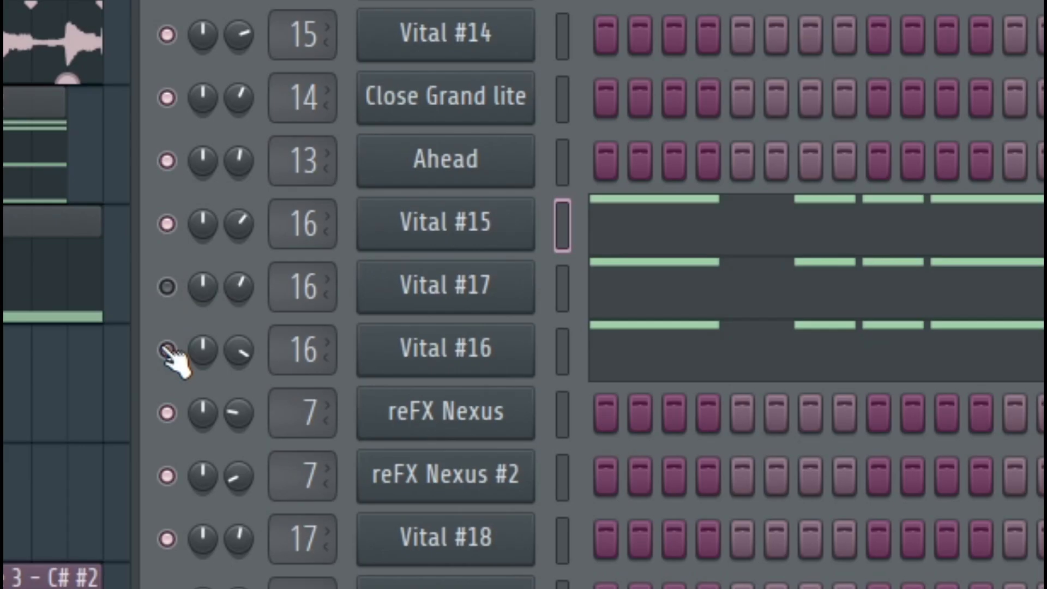
# Step: Audition the Vital #15 layer alone, and mute it to audition the Vital #17 layer alone
pyautogui.press('space')
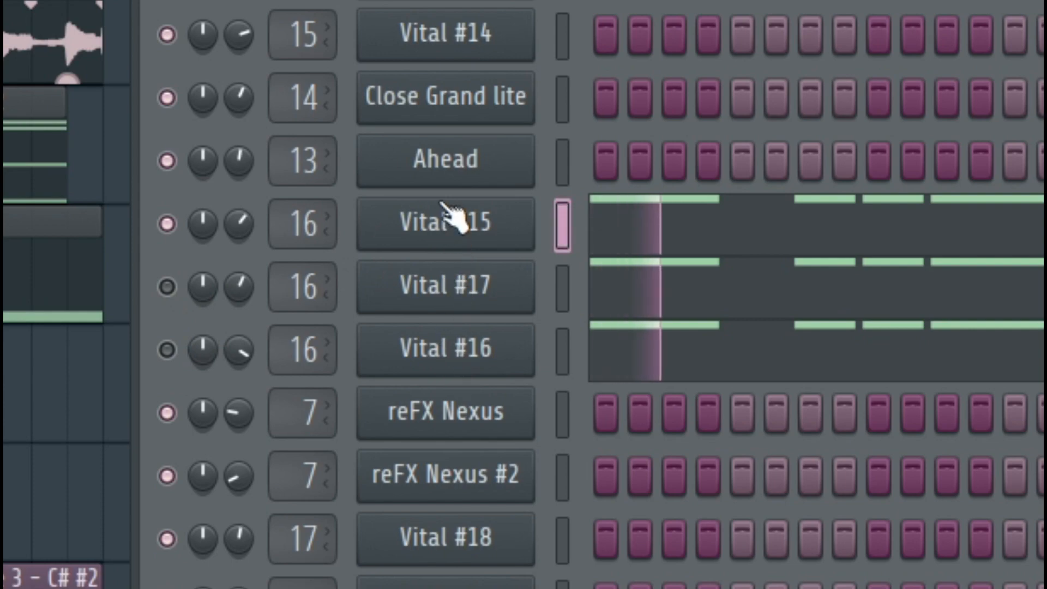
pyautogui.press('space')
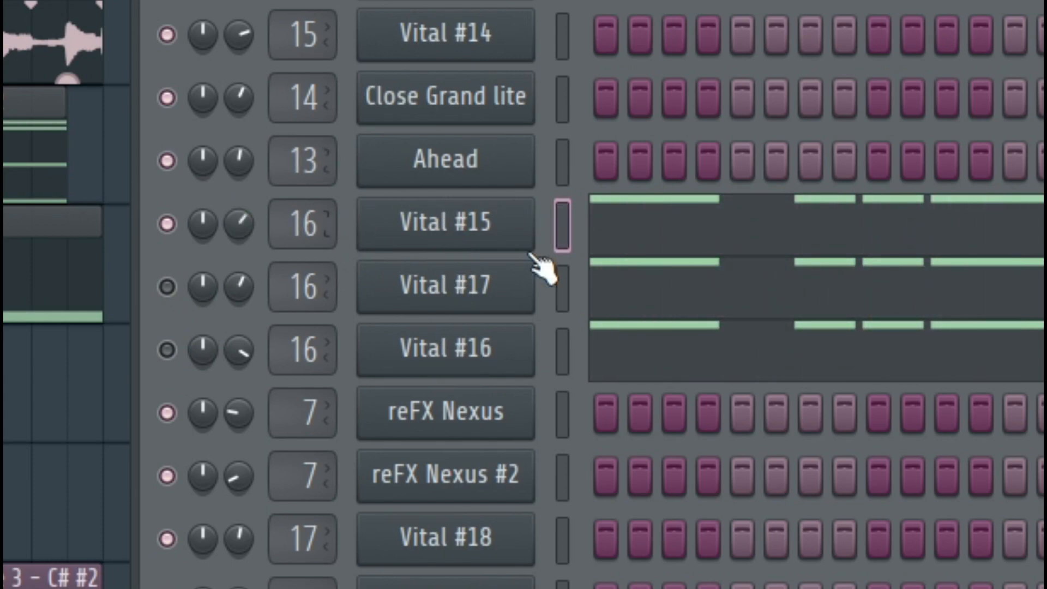
pyautogui.click(167, 224)
pyautogui.click(167, 287)
pyautogui.press('space')
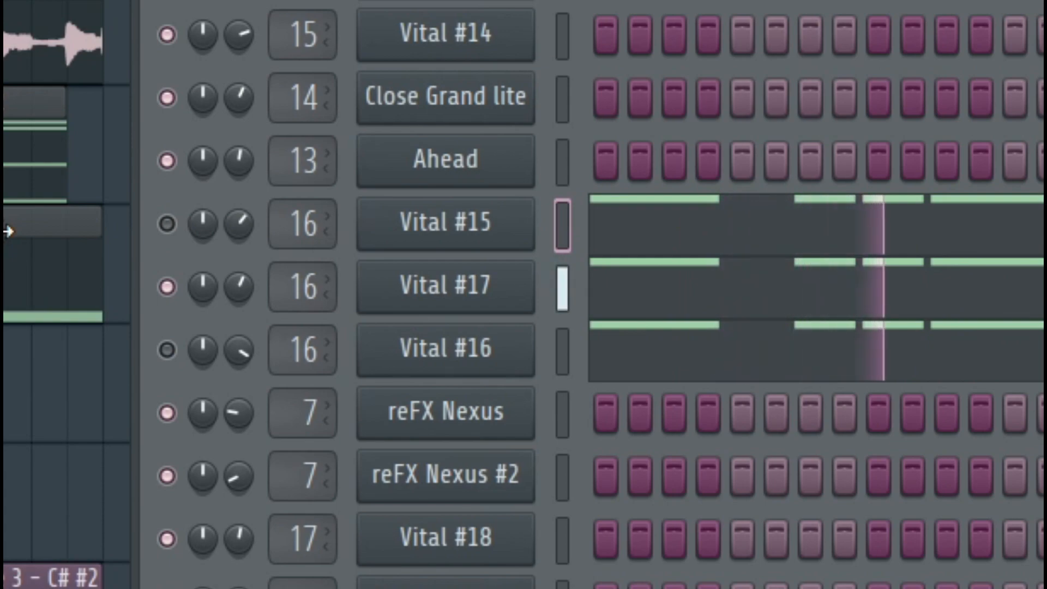
pyautogui.press('space')
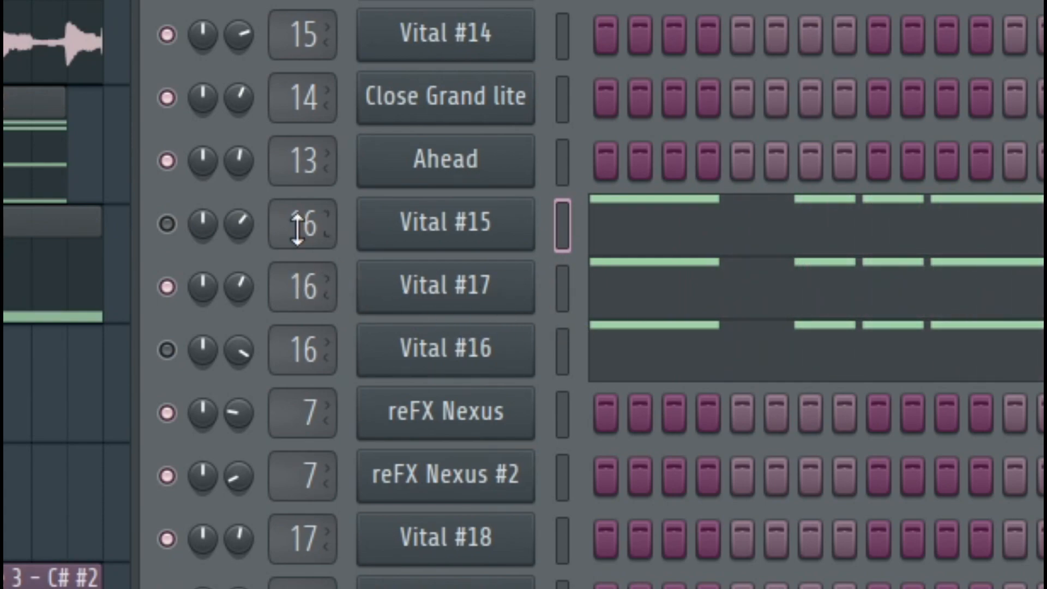
# Step: Mute the Vital #17 channel, unmute Vital #16 and listen to that layer alone
pyautogui.click(167, 350)
pyautogui.click(167, 288)
pyautogui.press('space')
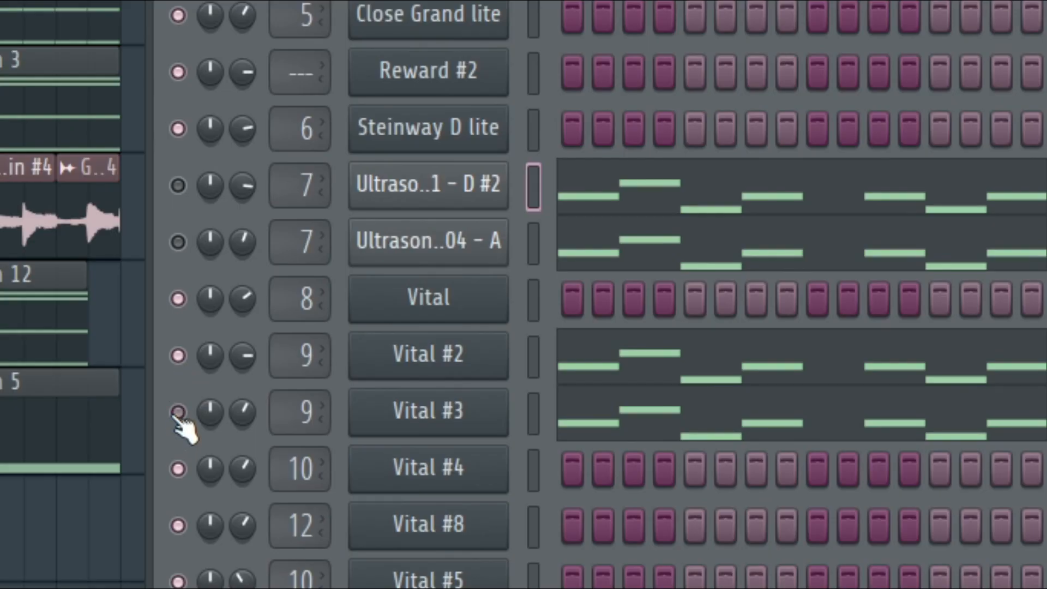
# Step: Mute Vital #3 and audition the Vital #2 layer and the Ultrasonic D #2 sample channel separately
pyautogui.click(178, 412)
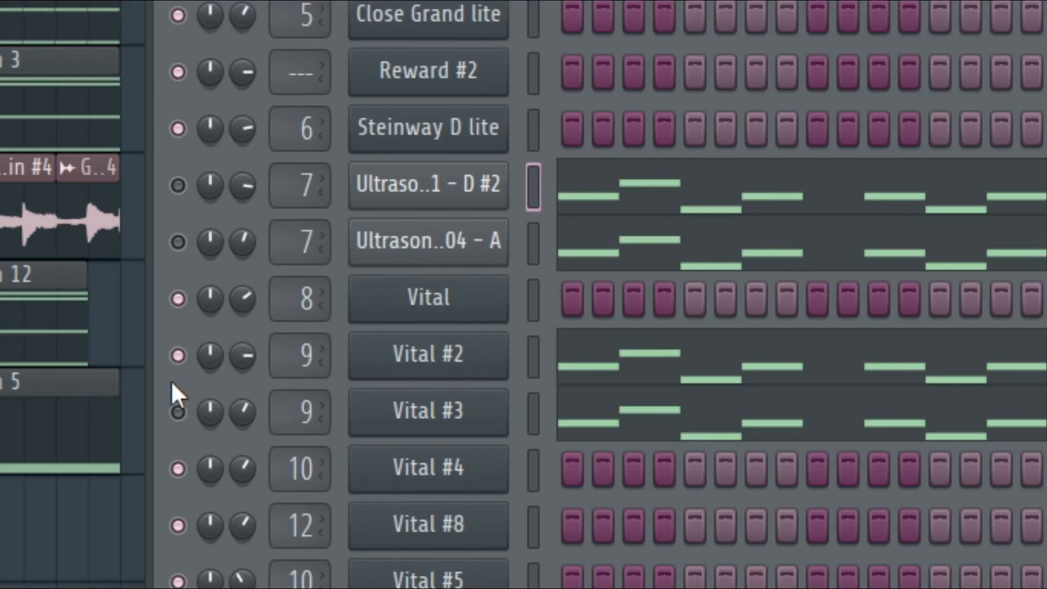
pyautogui.press('space')
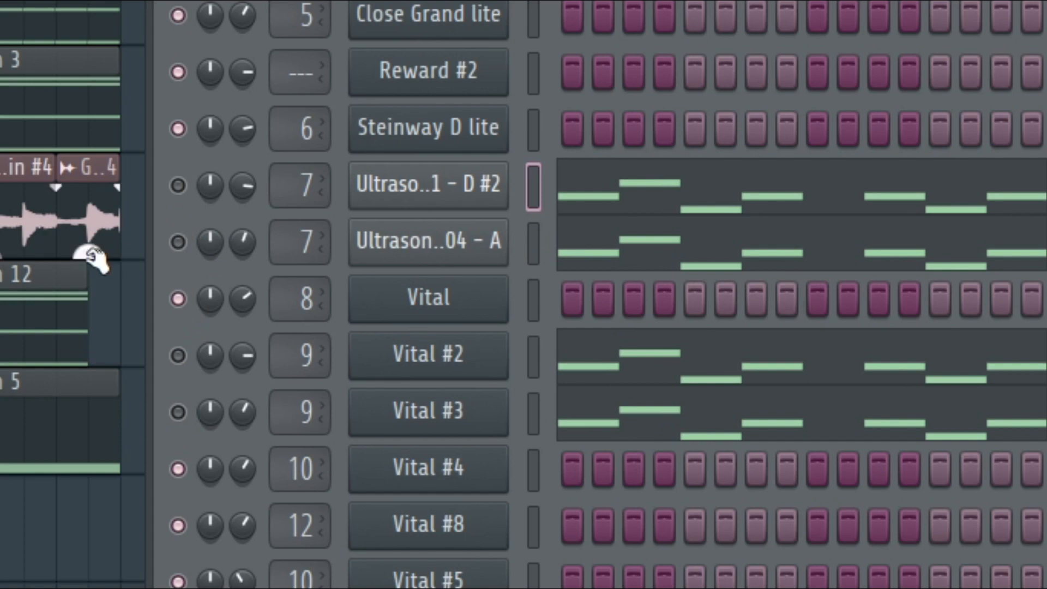
pyautogui.click(445, 205)
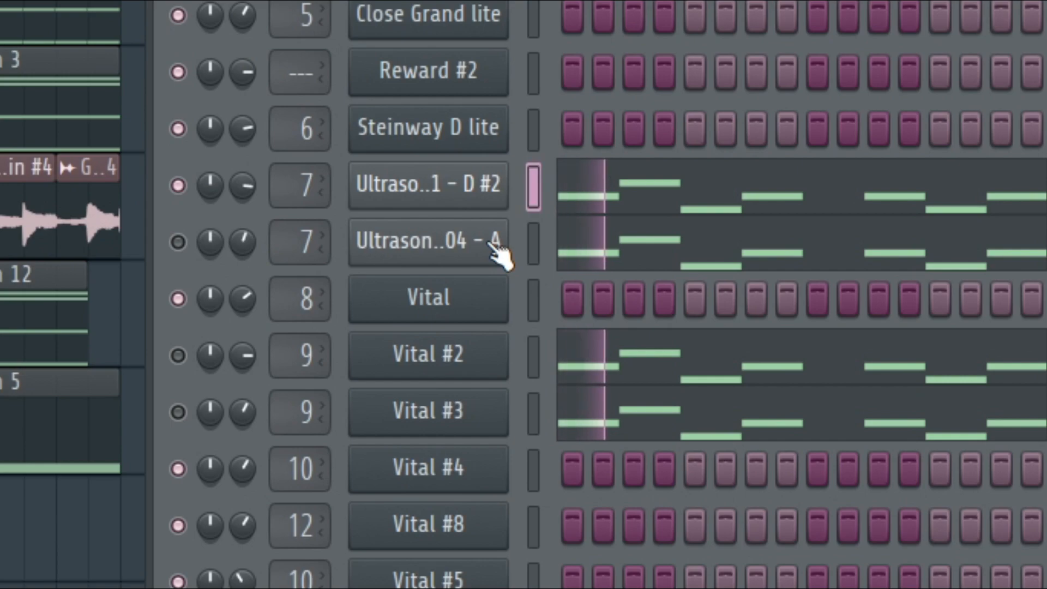
pyautogui.click(179, 186)
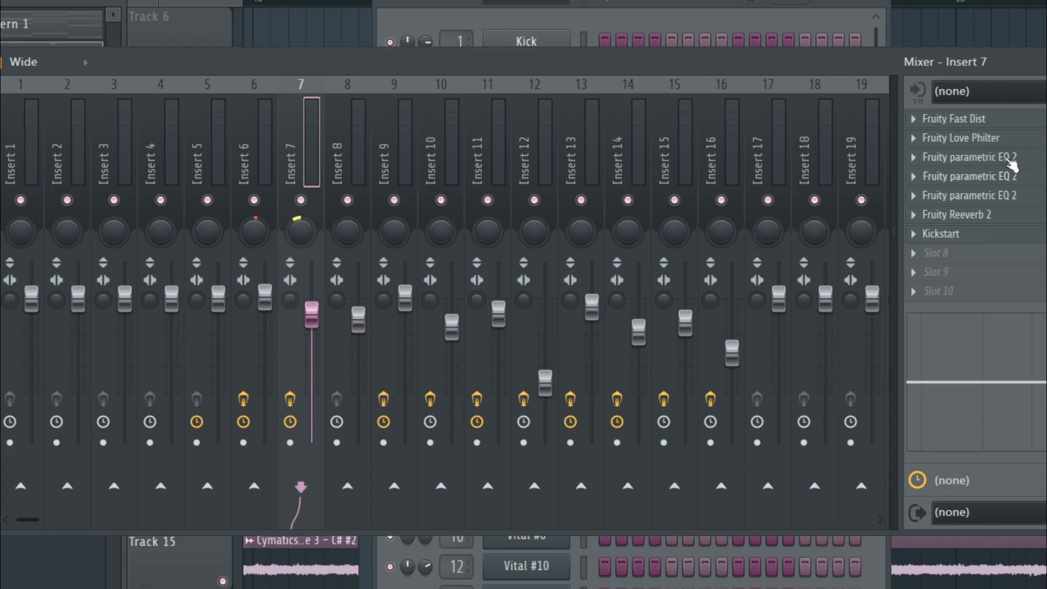
# Step: Inspect the Fruity Fast Dist and Fruity Love Philter effects on mixer insert 7
pyautogui.click(993, 124)
pyautogui.moveTo(163, 38); pyautogui.dragTo(498, 79)
pyautogui.click(617, 76)
pyautogui.click(982, 138)
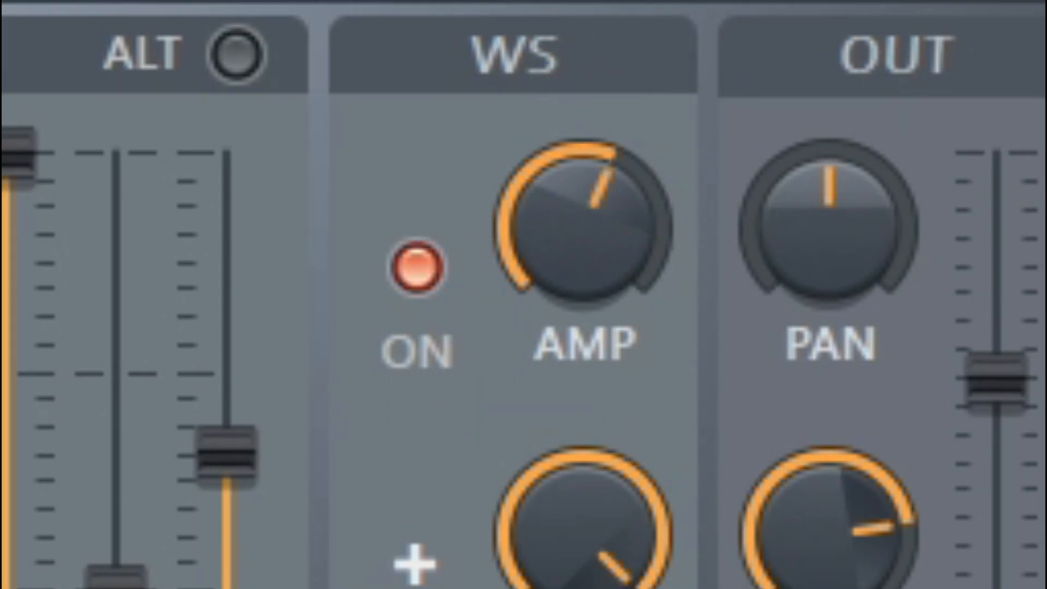
# Step: Inspect the Fruity parametric EQ 2, Fruity Reeverb 2 and Kickstart effects on insert 7, and play the melody's notes
pyautogui.click(984, 160)
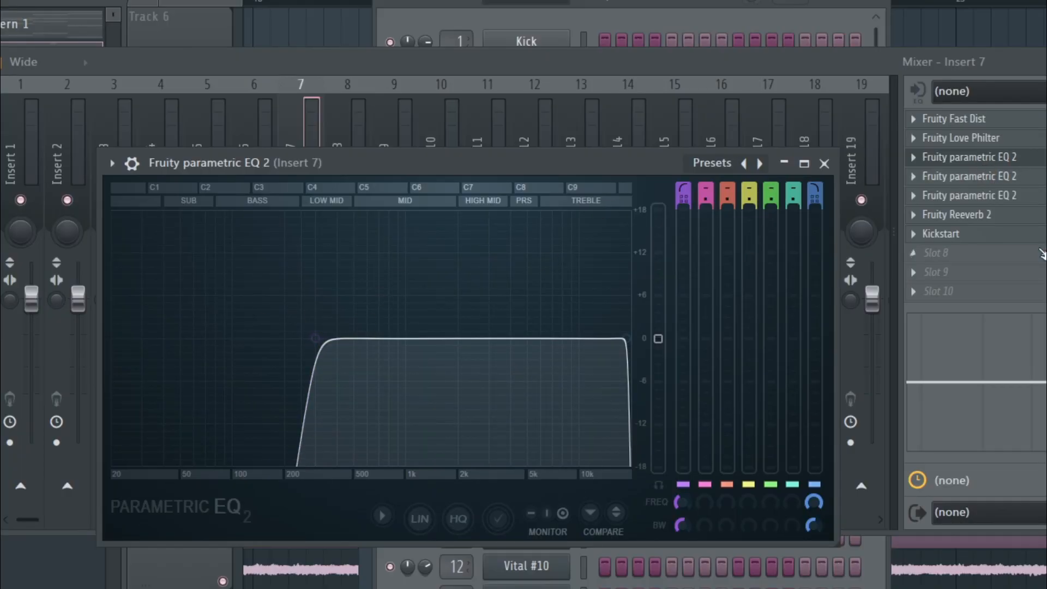
pyautogui.click(1009, 176)
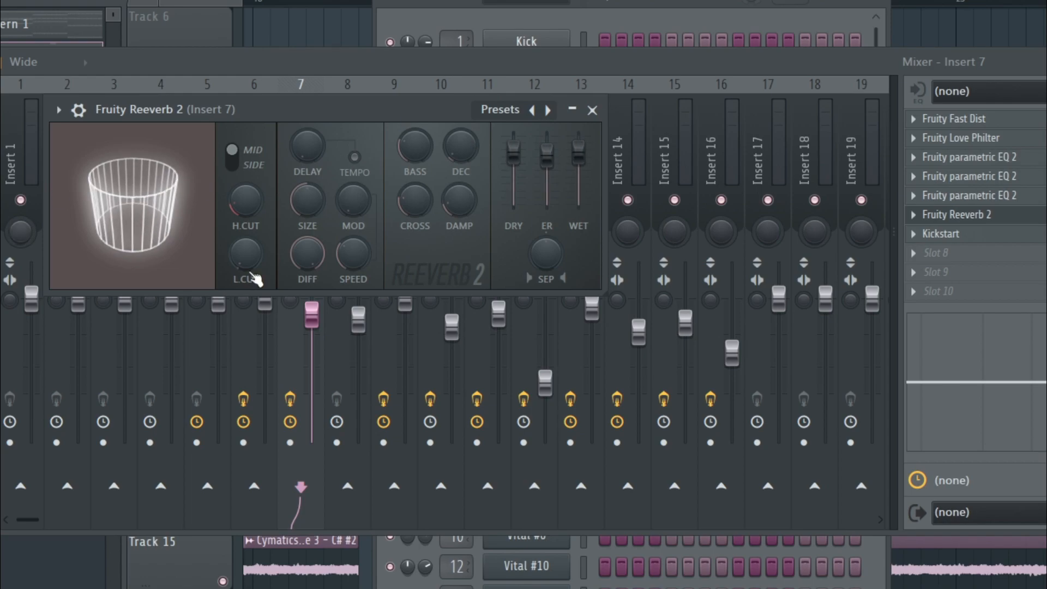
pyautogui.click(592, 110)
pyautogui.click(997, 237)
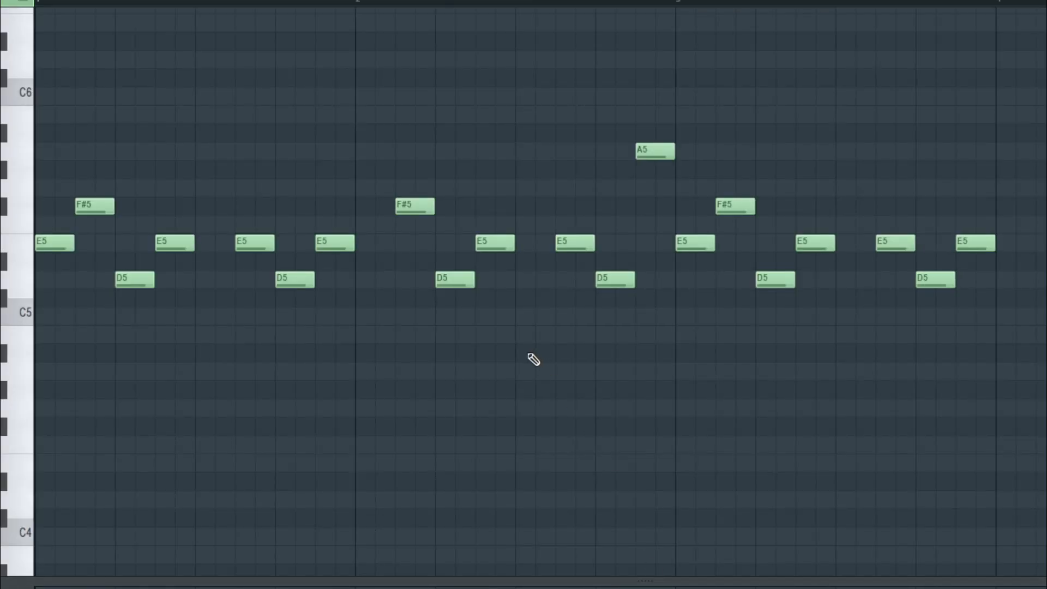
pyautogui.press('space')
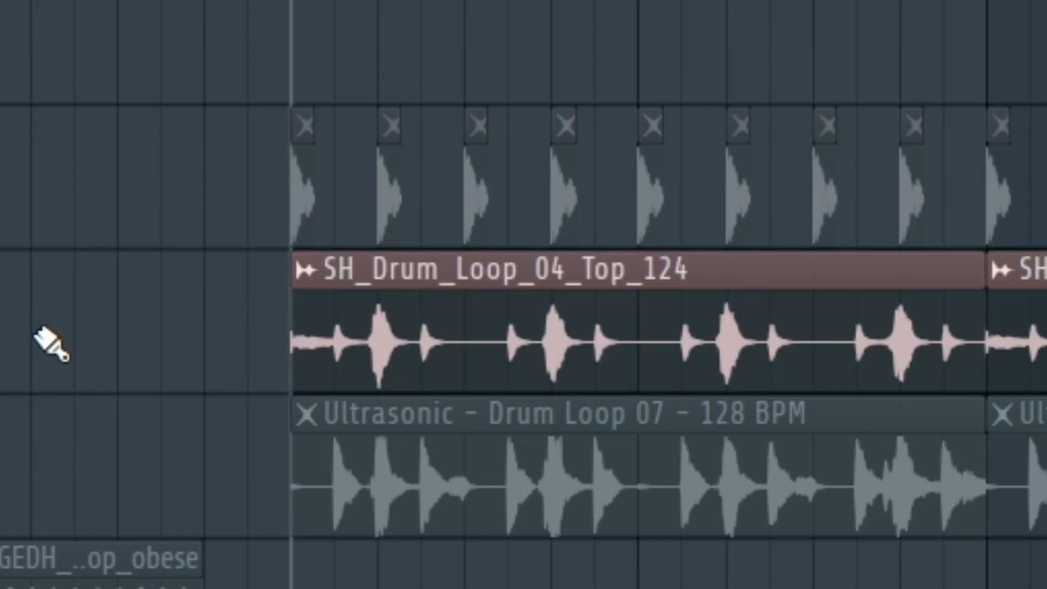
# Step: Audition the SH_Drum_Loop_04_Top_124 and Ultrasonic - Drum Loop 07 tracks separately and together with the kick
pyautogui.press('space')
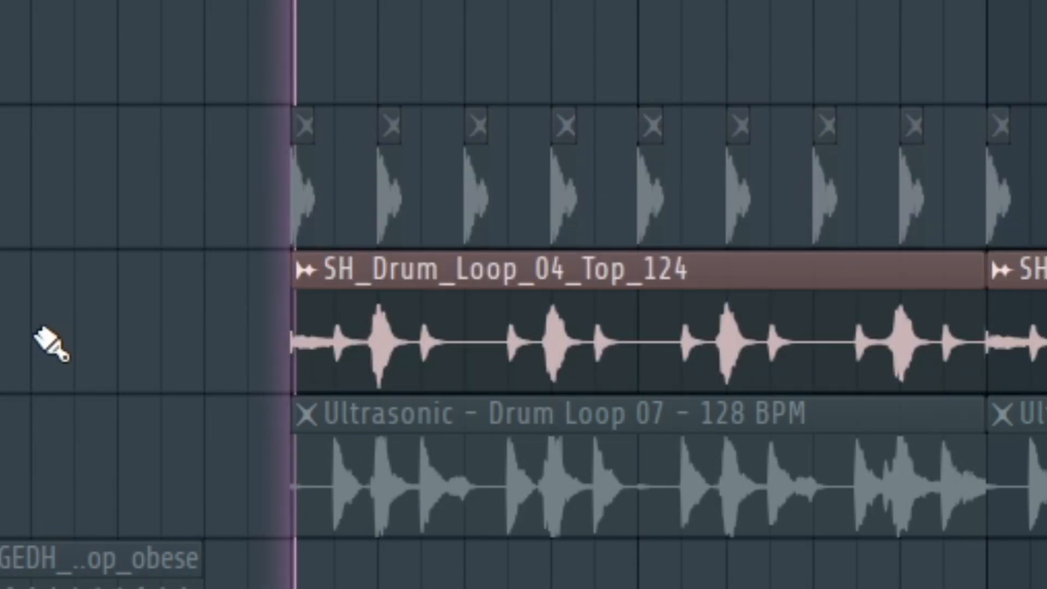
pyautogui.press('space')
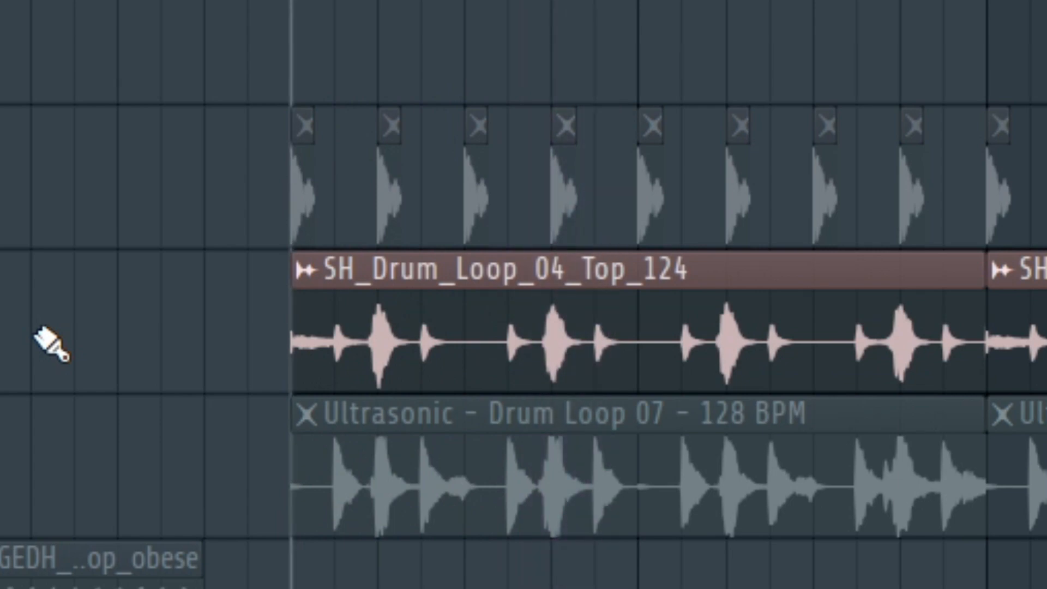
pyautogui.press('space')
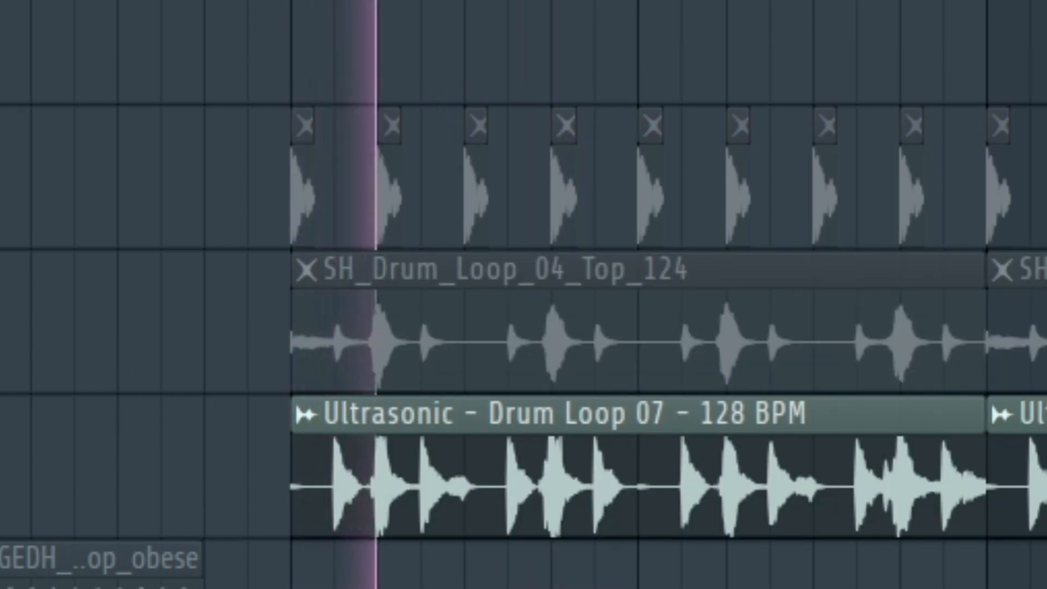
pyautogui.press('space')
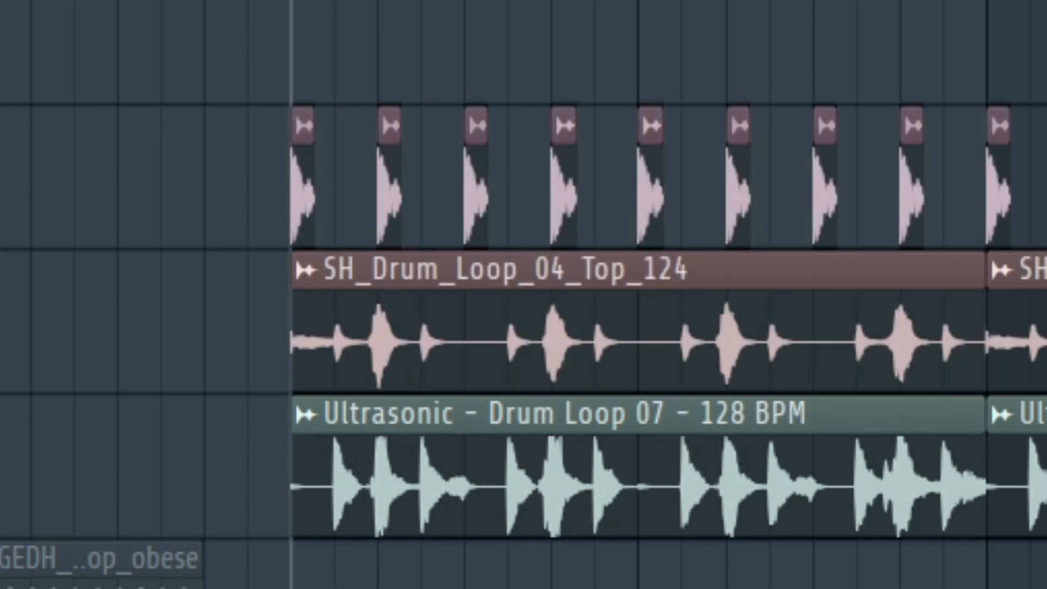
pyautogui.press('space')
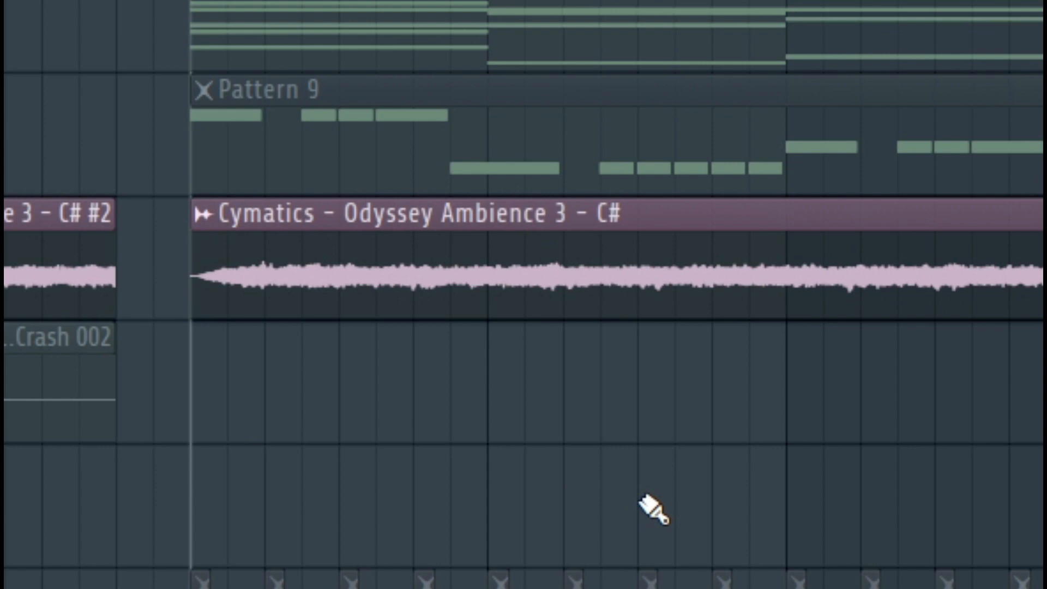
# Step: Audition the Cymatics - Odyssey Ambience 3 track and the Cymatics - Tension Noise Down Up 1 track separately
pyautogui.press('space')
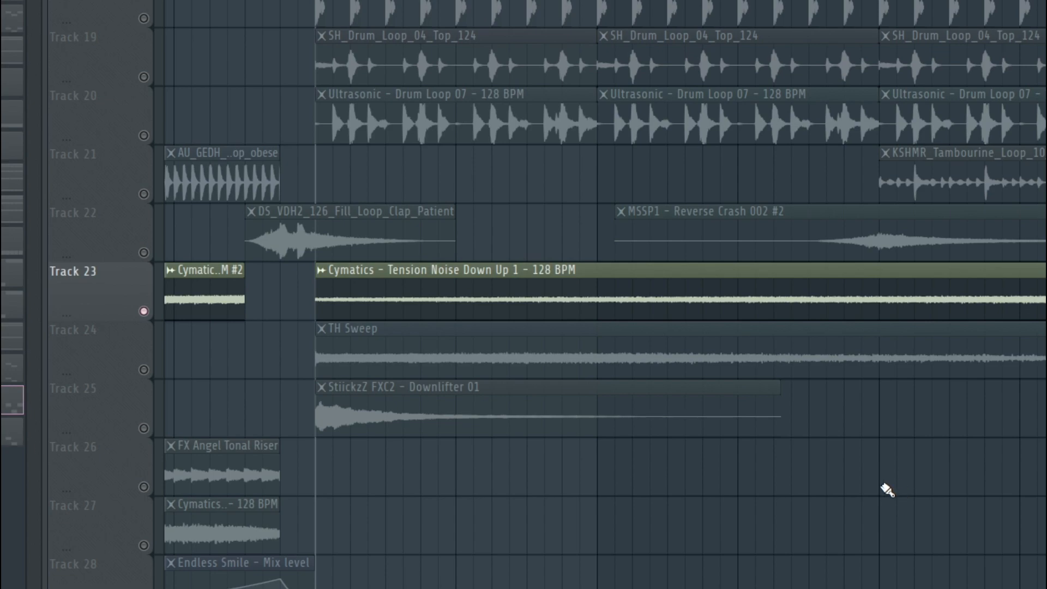
pyautogui.press('space')
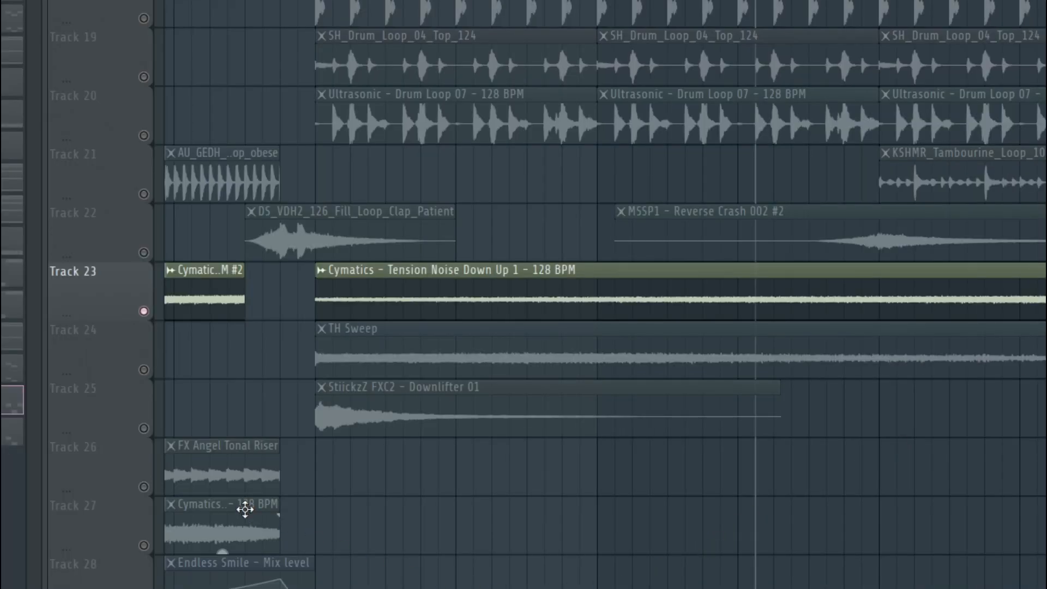
# Step: Audition the TH Sweep, StiickzZ FXC2 - Downlifter 01 and MSSP1 - Reverse Crash 002 #2 tracks separately
pyautogui.rightClick(144, 370)
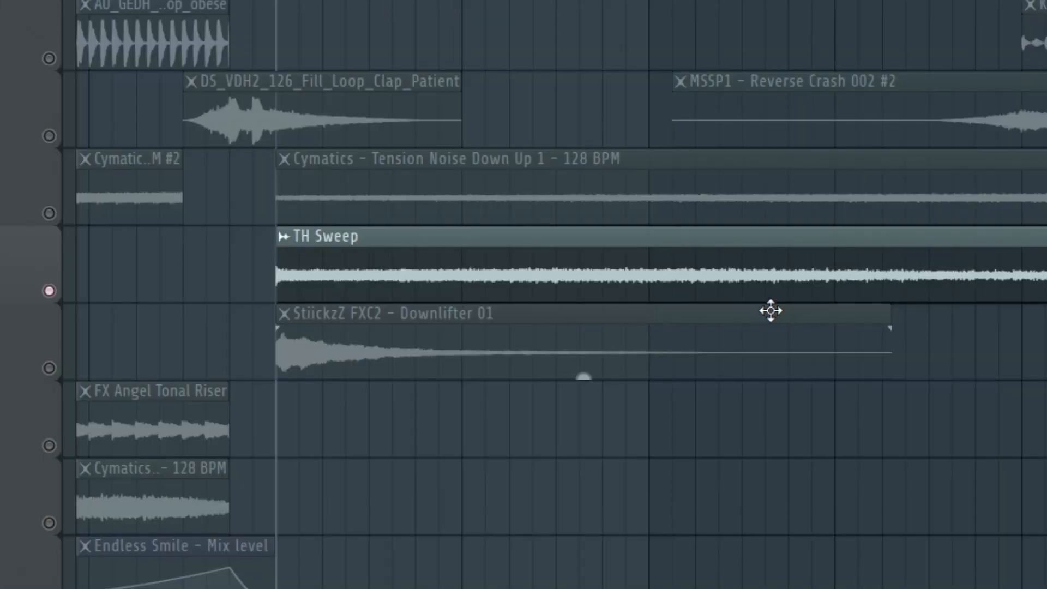
pyautogui.press('space')
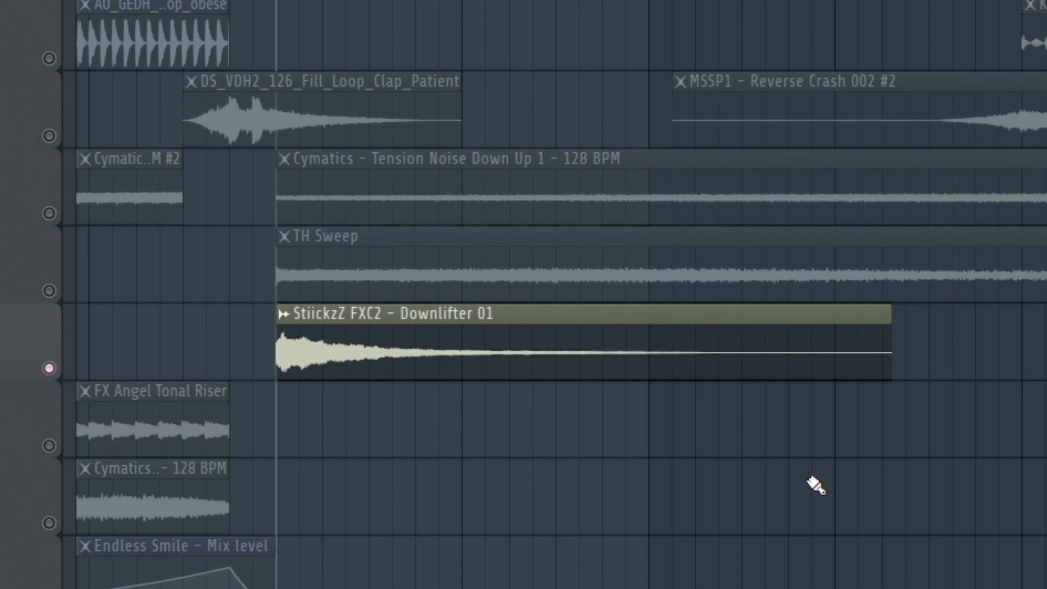
pyautogui.press('space')
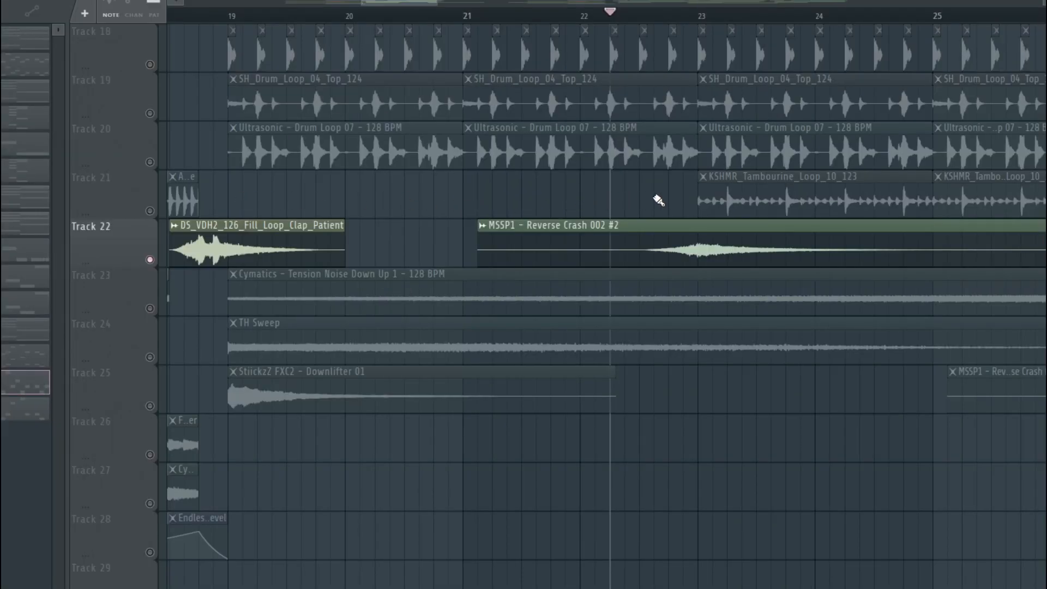
pyautogui.press('space')
# Step: Audition the KSHMR_Tambourine_Loop_10_123 track alone and together with the two drum loops and the kick
pyautogui.scroll(4, 351, 237)
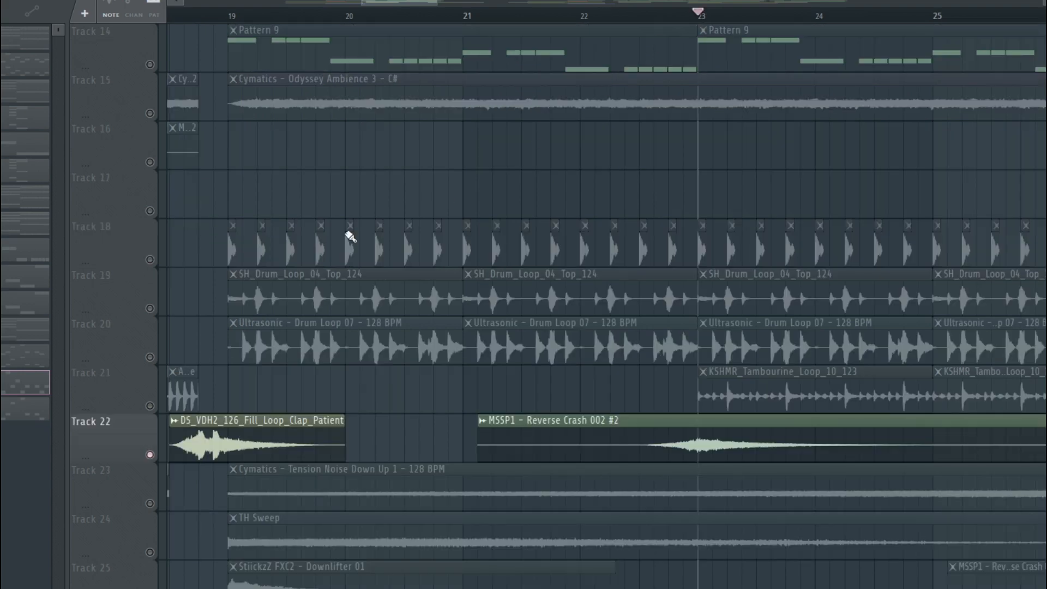
pyautogui.click(155, 410)
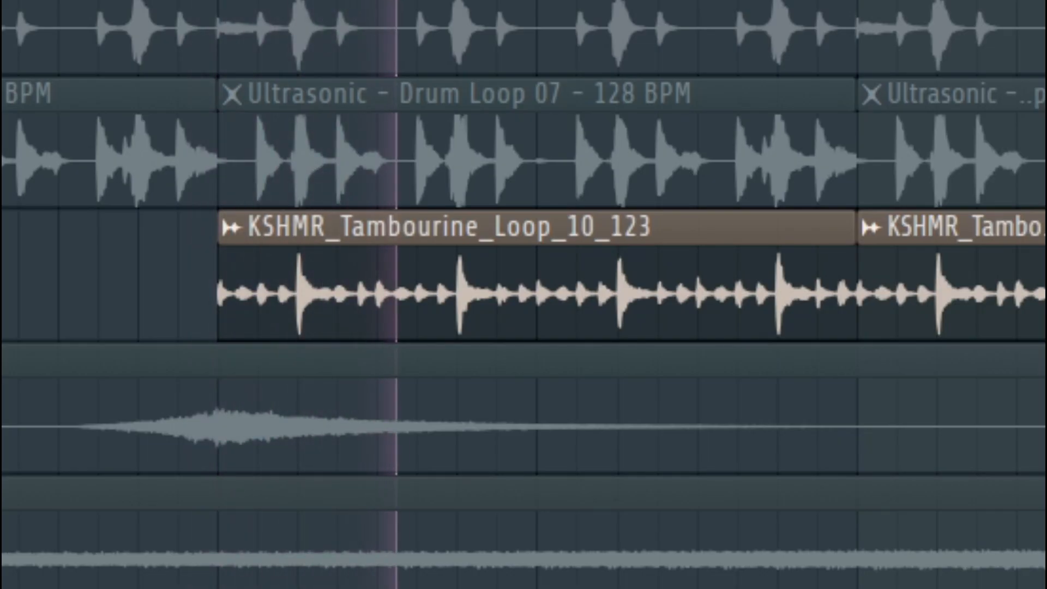
pyautogui.click(150, 357)
pyautogui.click(150, 308)
pyautogui.click(150, 260)
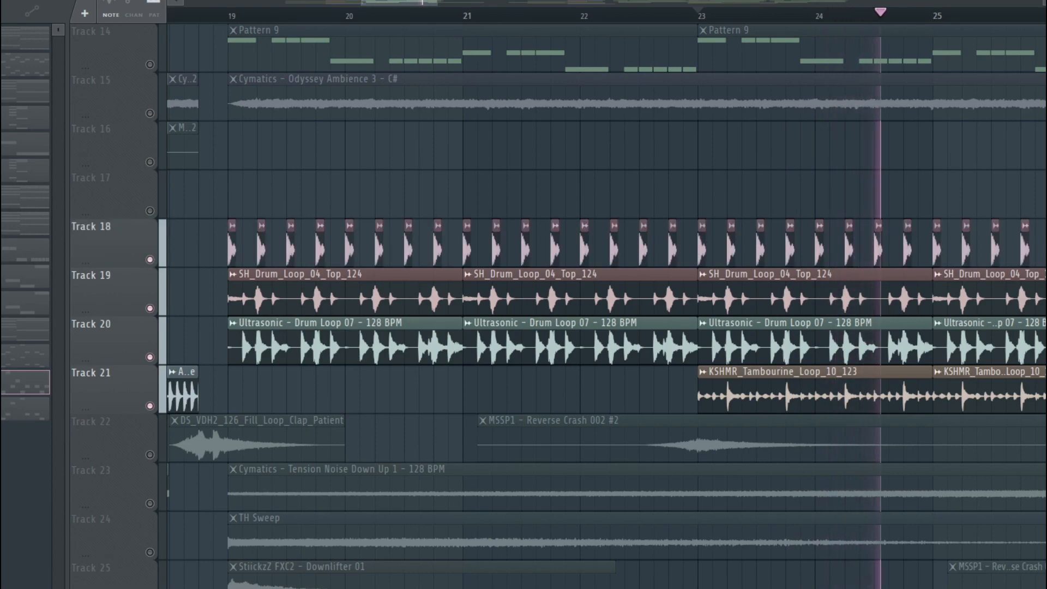